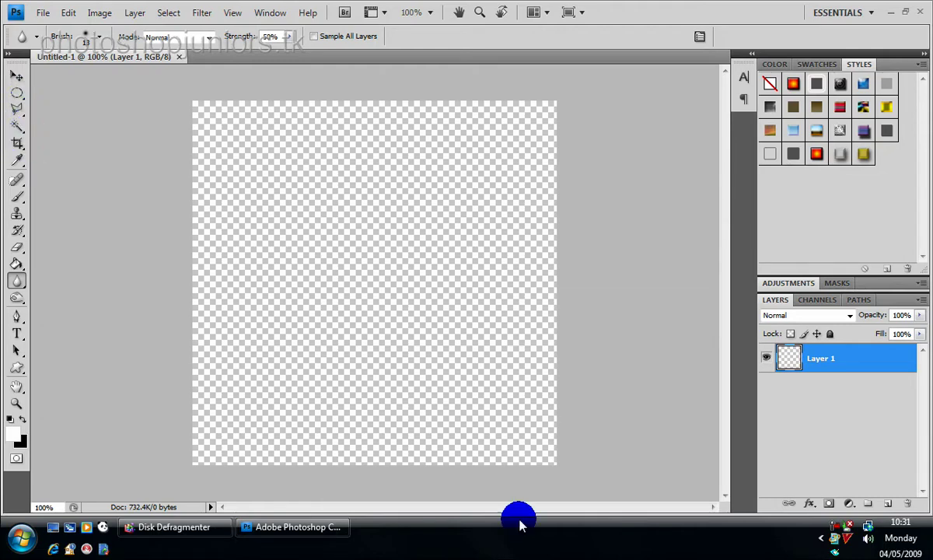
- Set black as the foreground colour and bucket-fill Layer 1 solid black
click(17, 93)
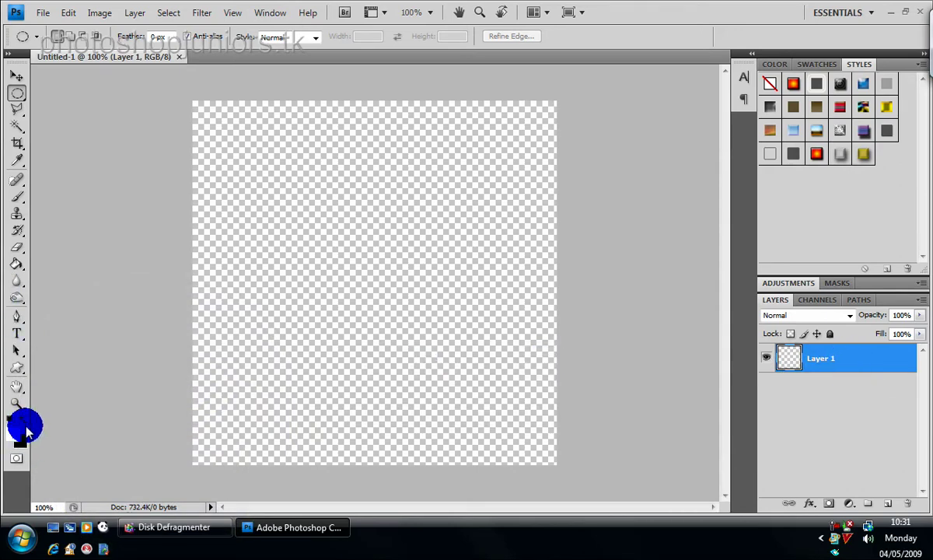
click(23, 420)
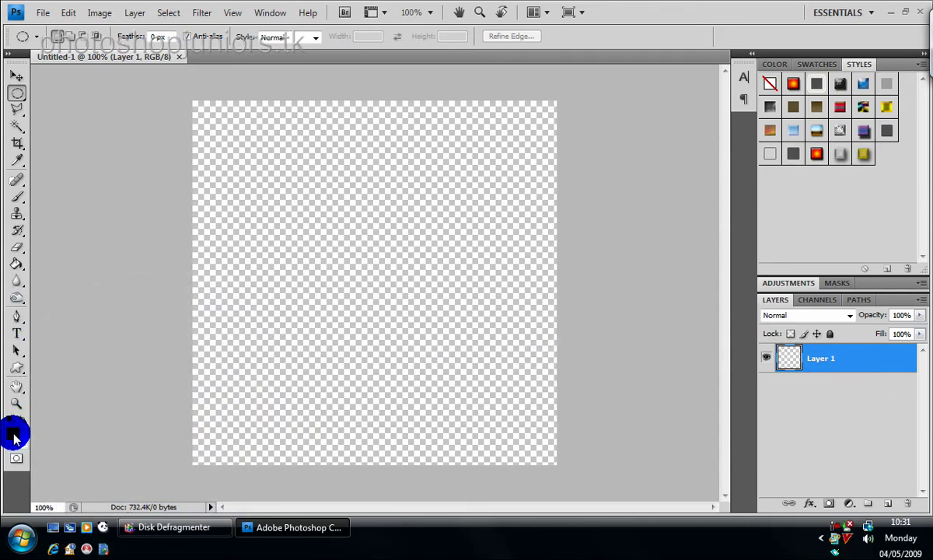
click(13, 436)
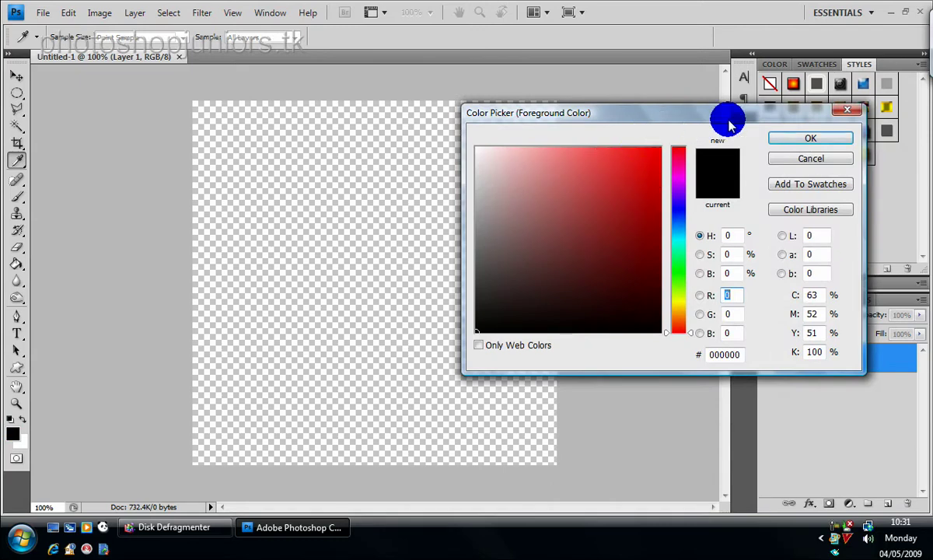
click(821, 143)
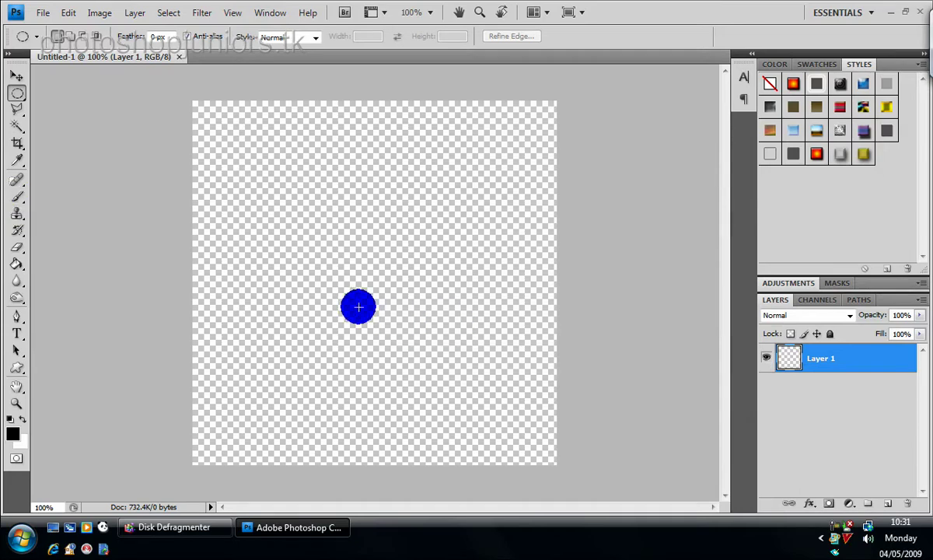
click(17, 264)
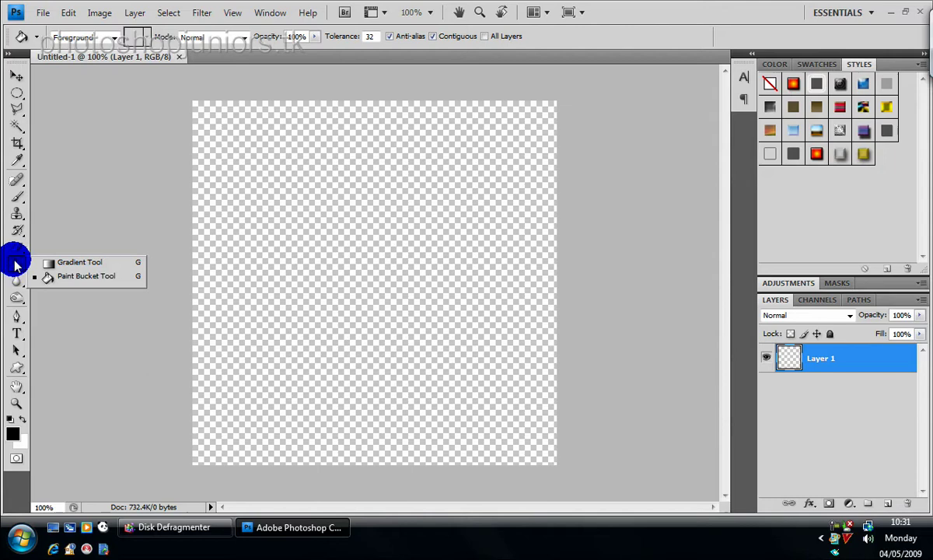
click(73, 276)
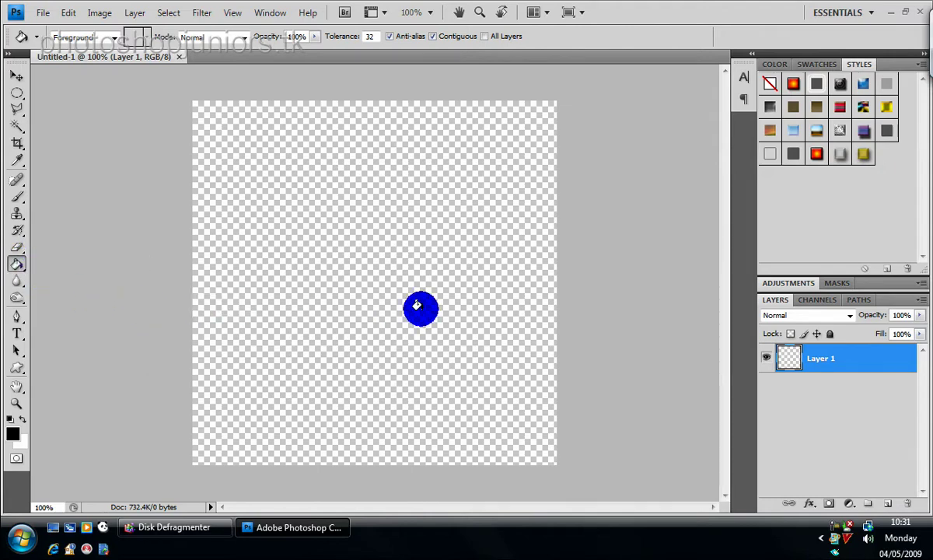
click(405, 250)
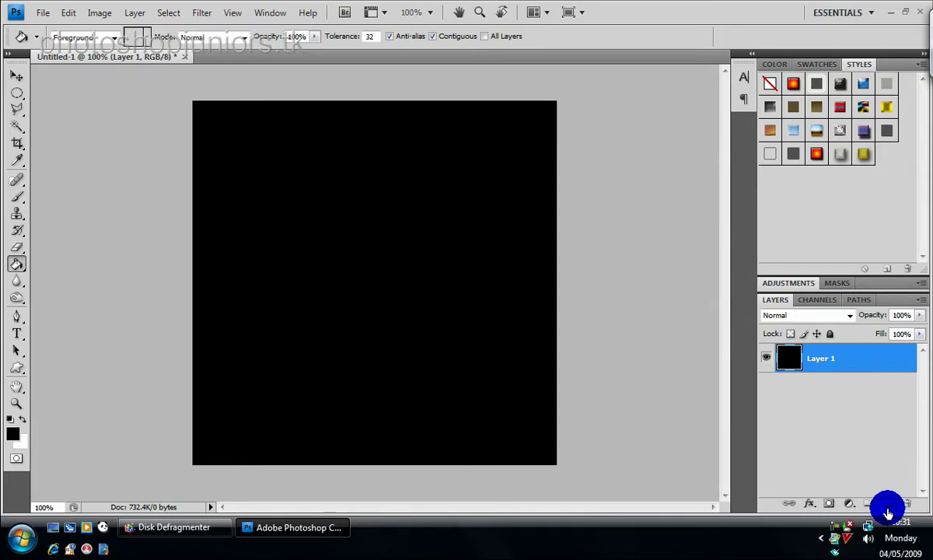
- Add Layer 2 and drag a large circular selection with the Elliptical Marquee Tool
click(887, 505)
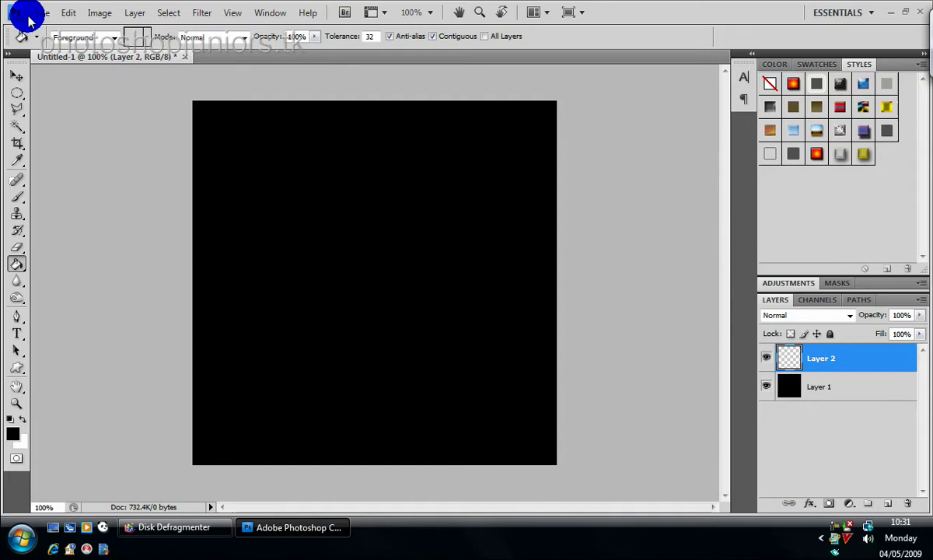
click(21, 94)
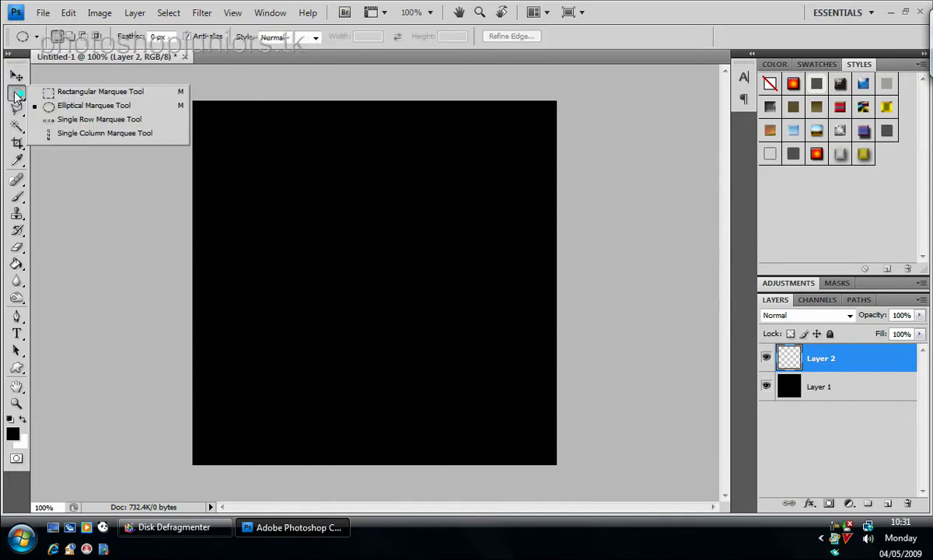
click(42, 105)
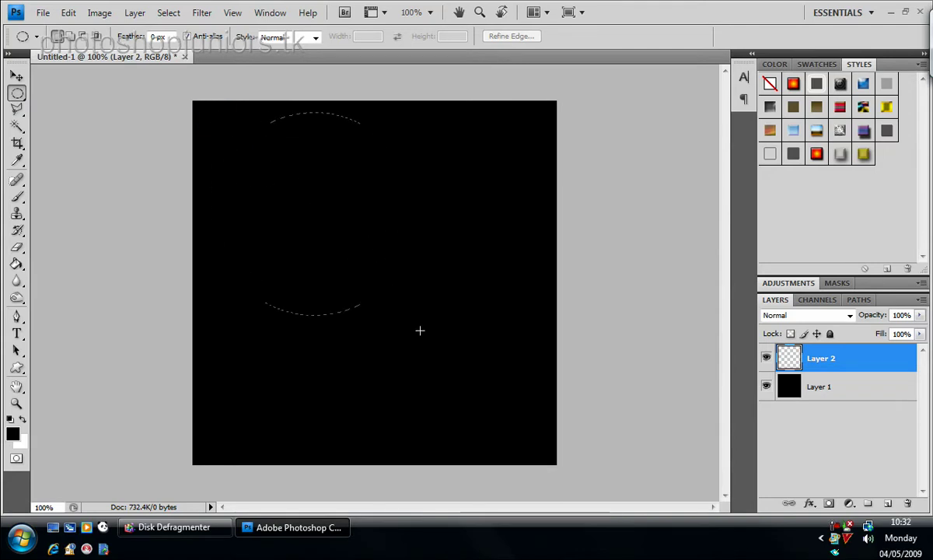
drag(521, 437, 498, 412)
drag(379, 264, 391, 277)
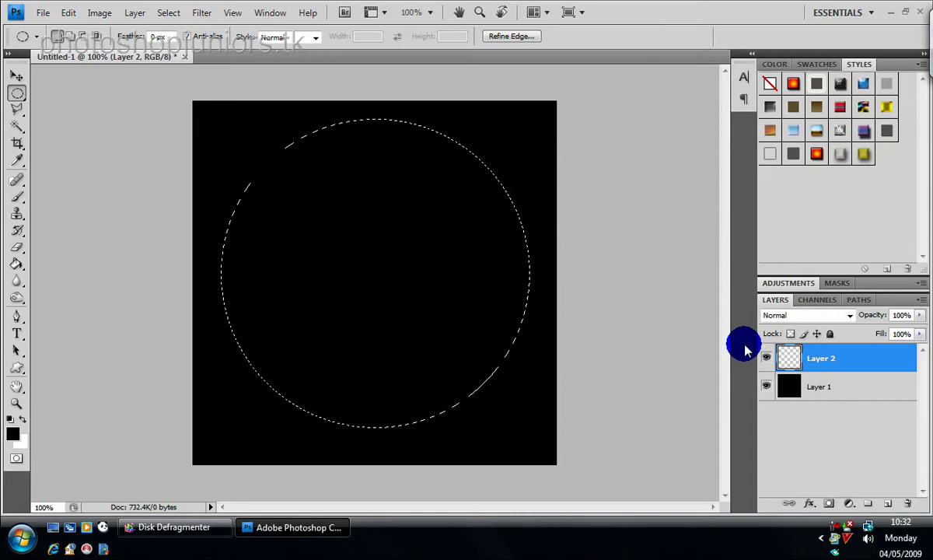
- Render Clouds, then Difference Clouds, into the circular selection for a marbled grey texture
click(202, 13)
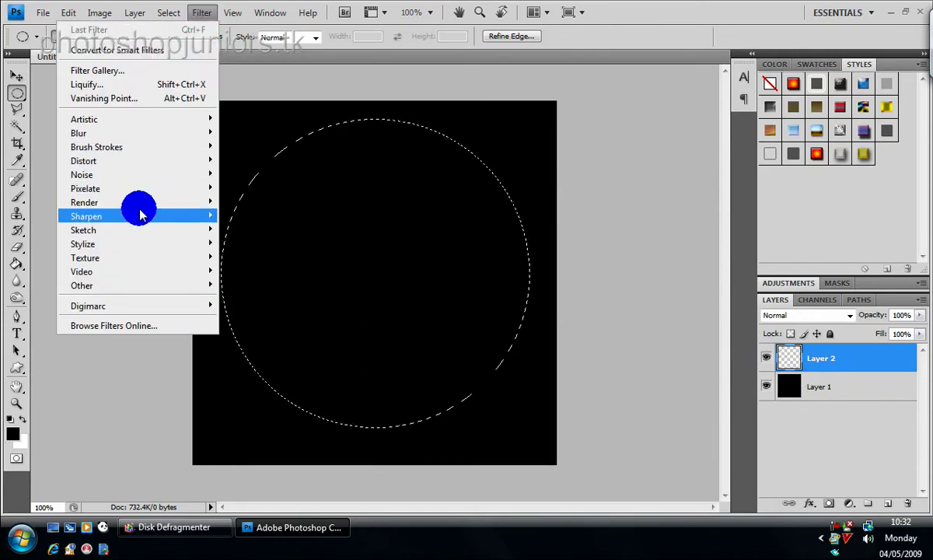
mouse_move(141, 204)
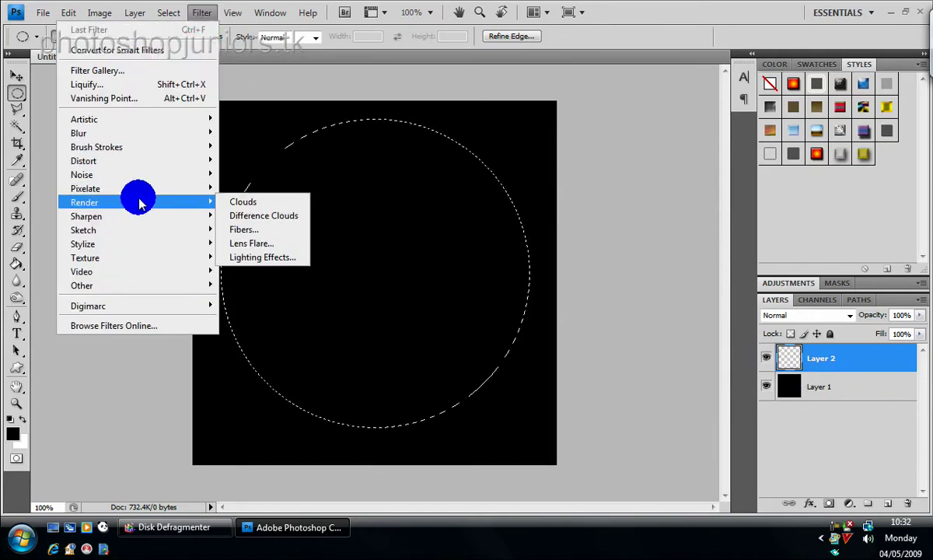
click(243, 202)
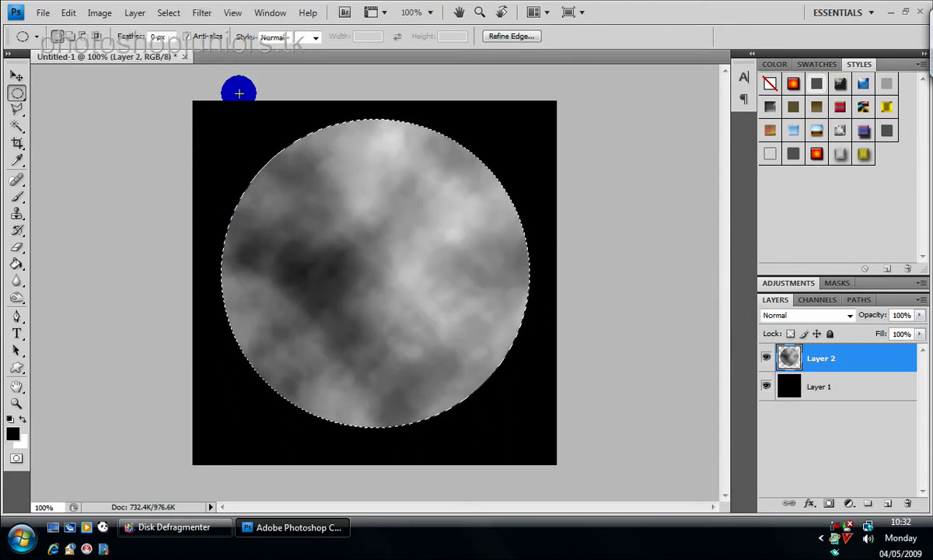
click(201, 13)
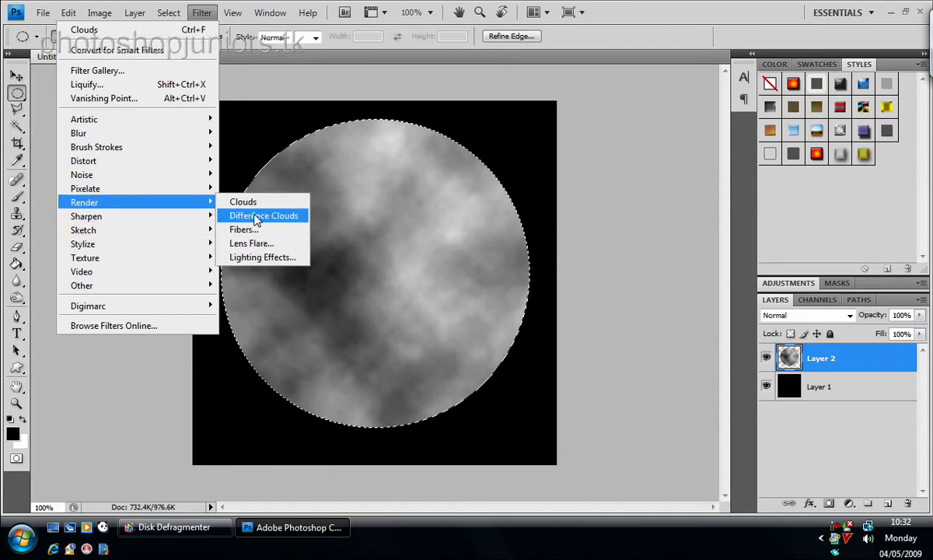
click(257, 216)
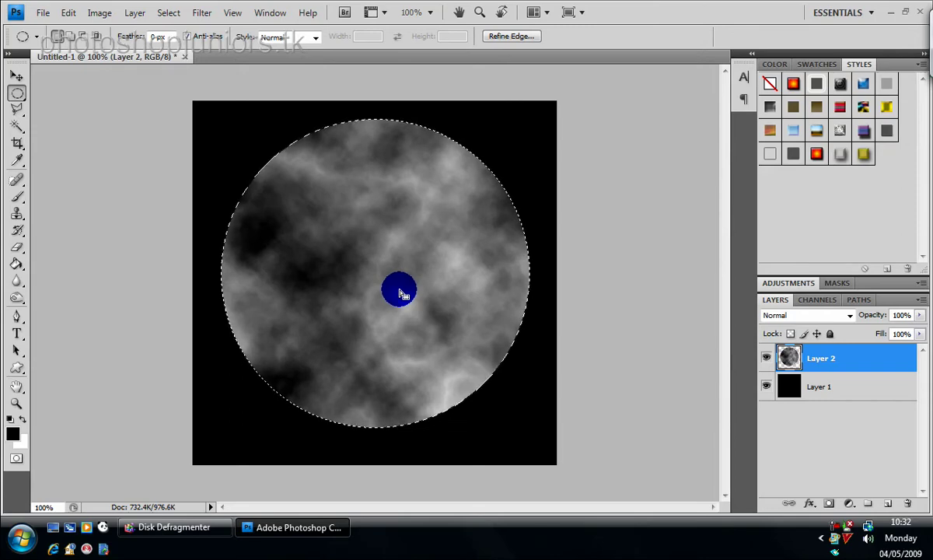
- Browse the Filter menu's submenus to locate the Distort filters
click(201, 13)
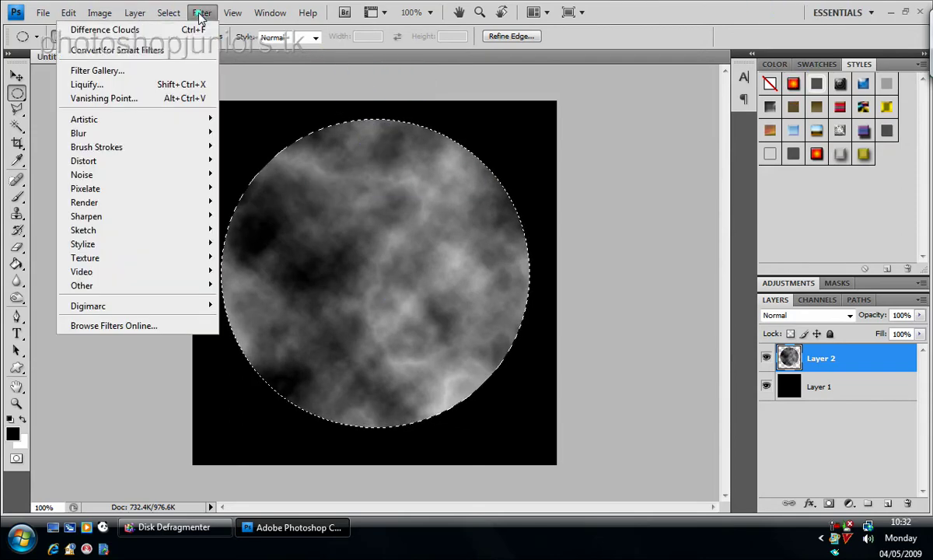
click(189, 31)
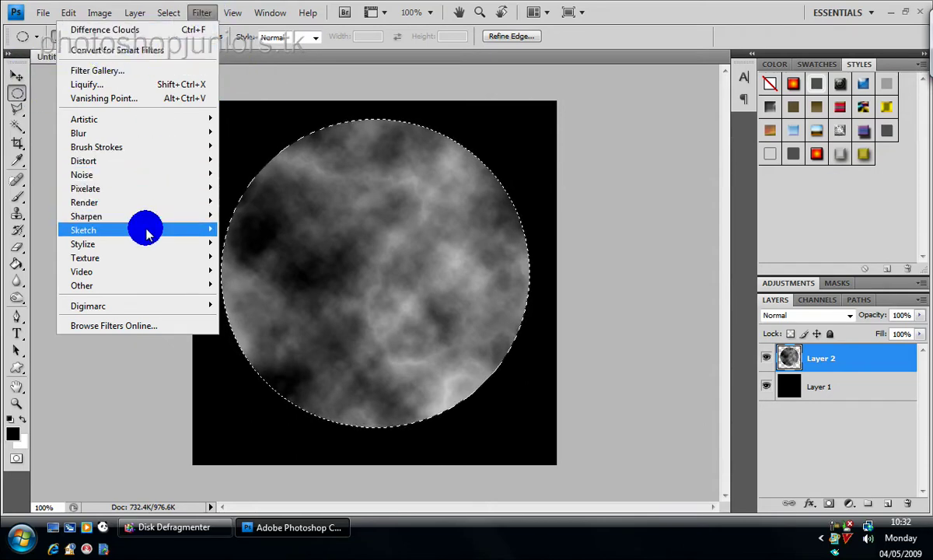
mouse_move(145, 225)
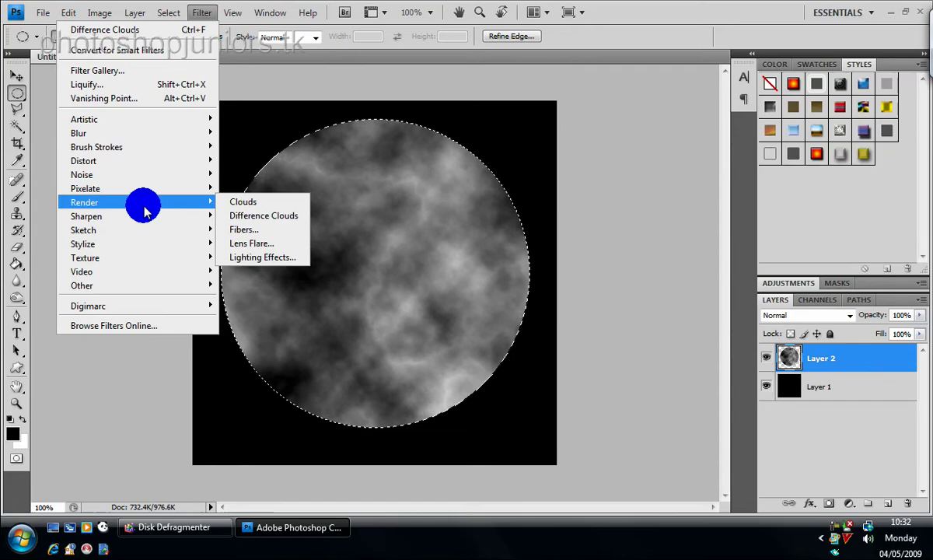
mouse_move(144, 265)
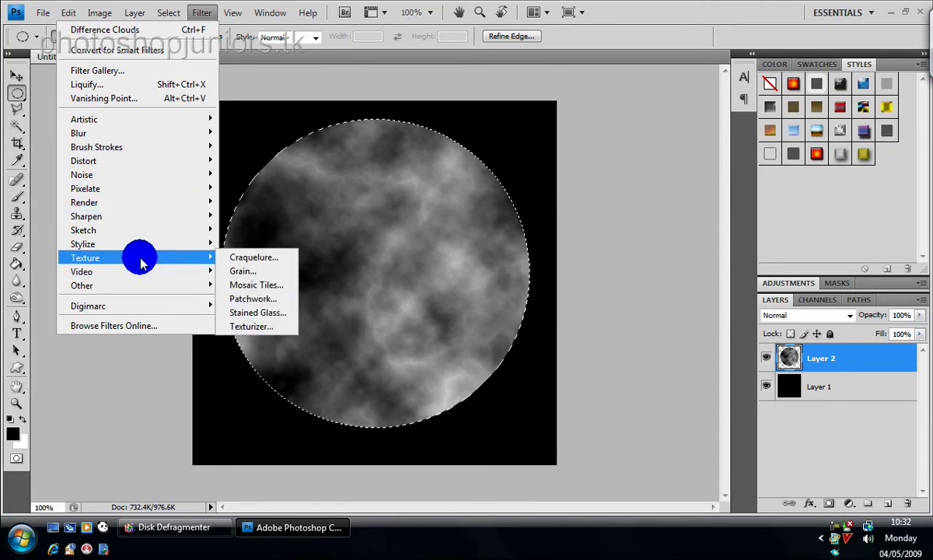
mouse_move(133, 246)
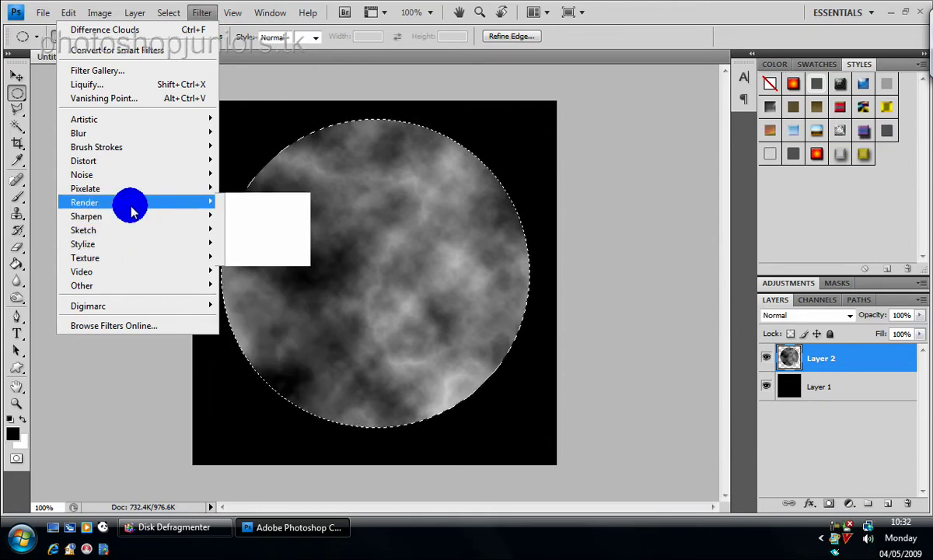
mouse_move(146, 192)
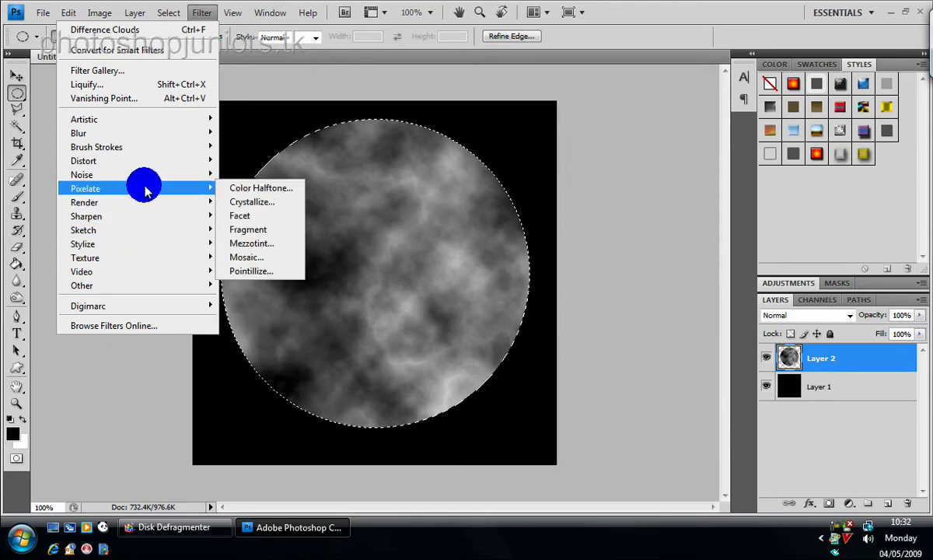
mouse_move(158, 162)
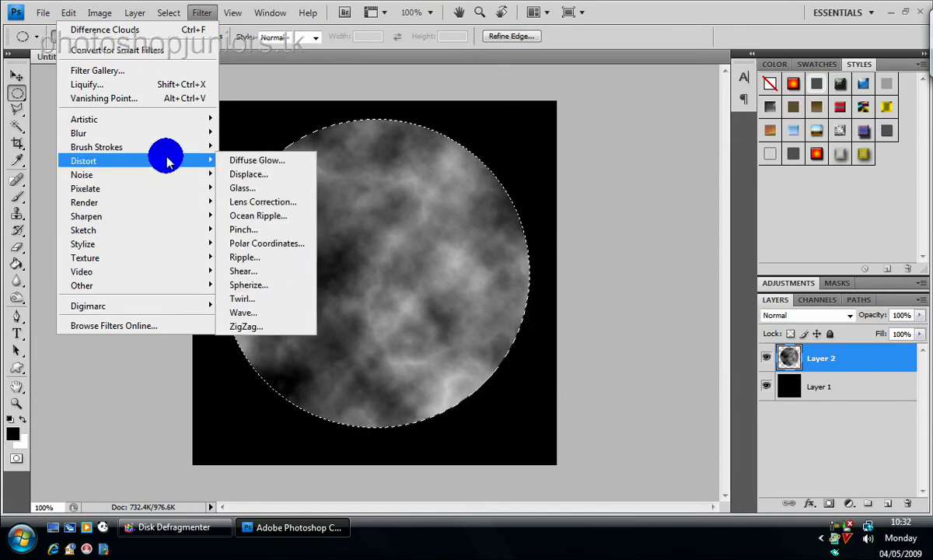
- Spherize the clouded circle at Amount 100, then reapply it with Ctrl+F
click(250, 287)
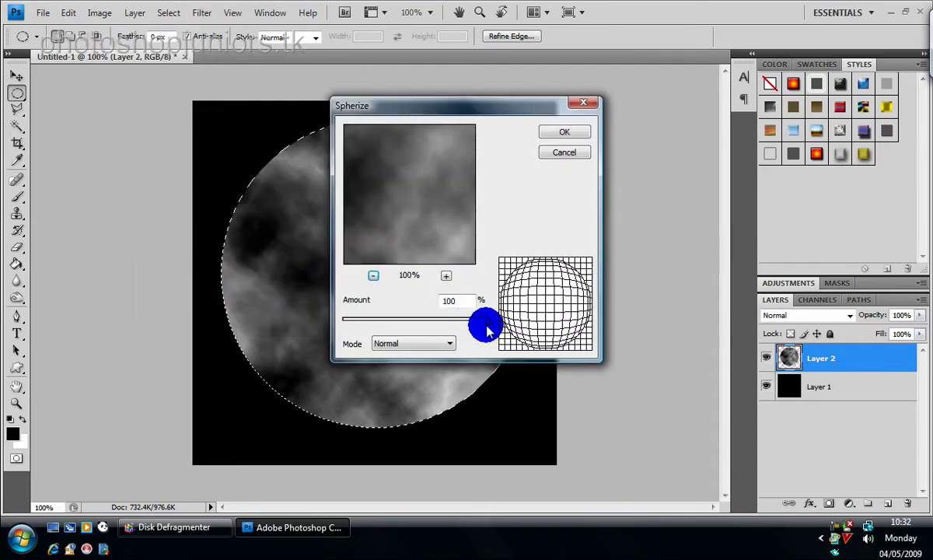
click(557, 132)
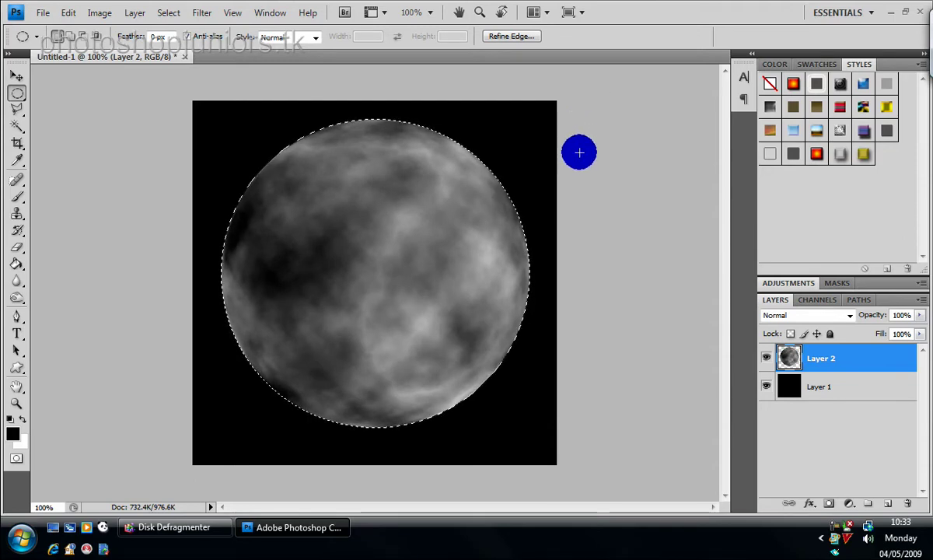
key(ctrl+f)
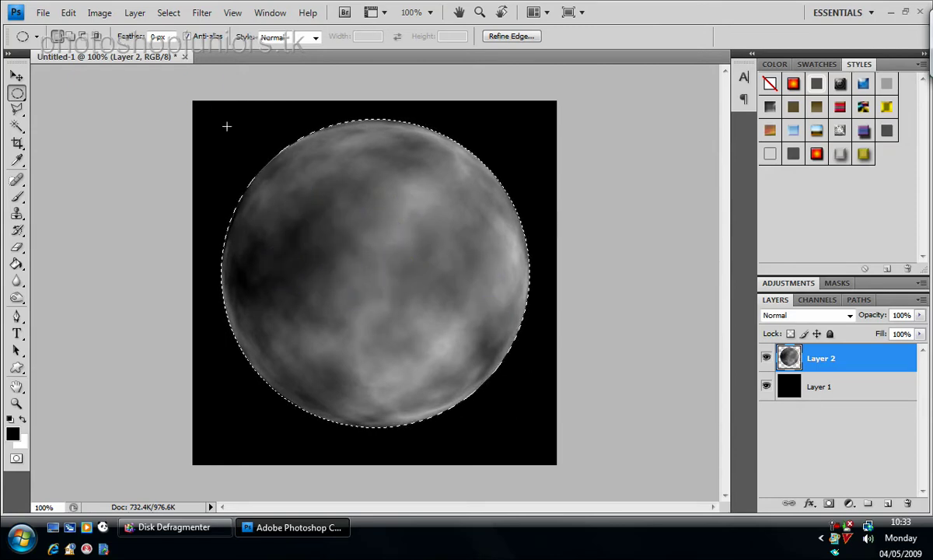
- Apply Levels with input values 9, 1.00 and 244 to boost the sphere's contrast
click(72, 14)
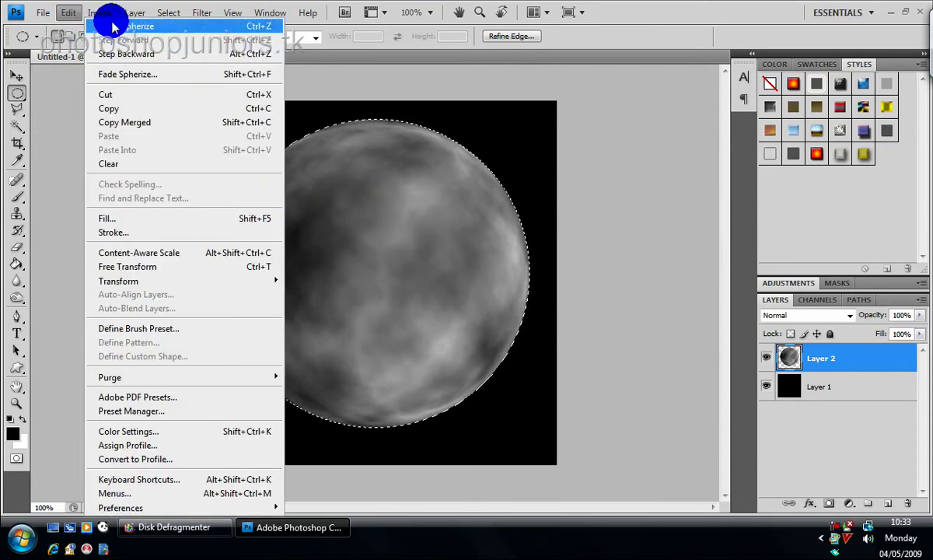
mouse_move(101, 13)
mouse_move(160, 51)
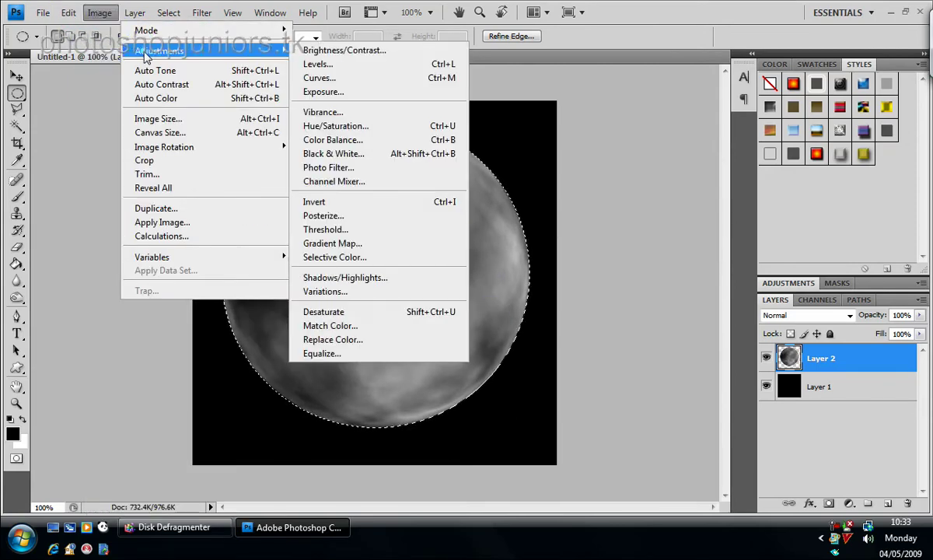
click(354, 65)
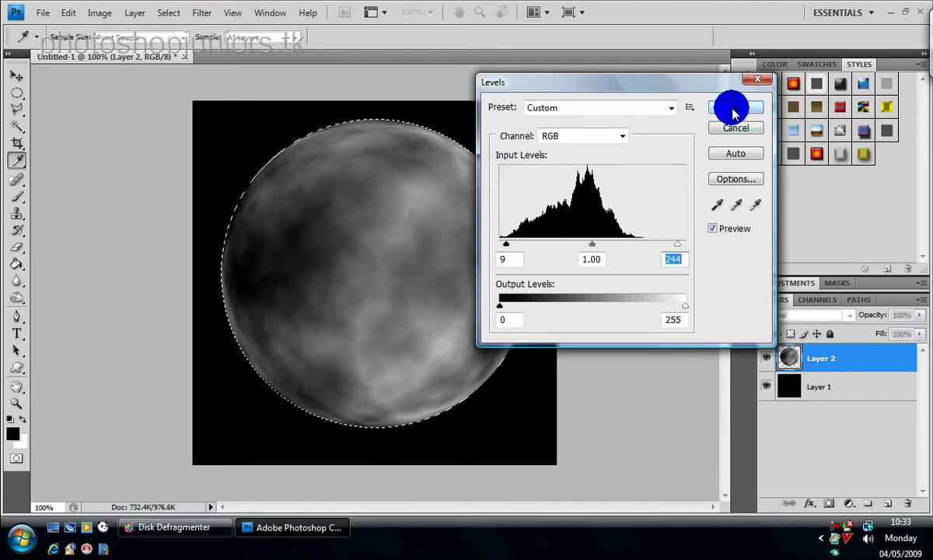
drag(690, 83, 658, 99)
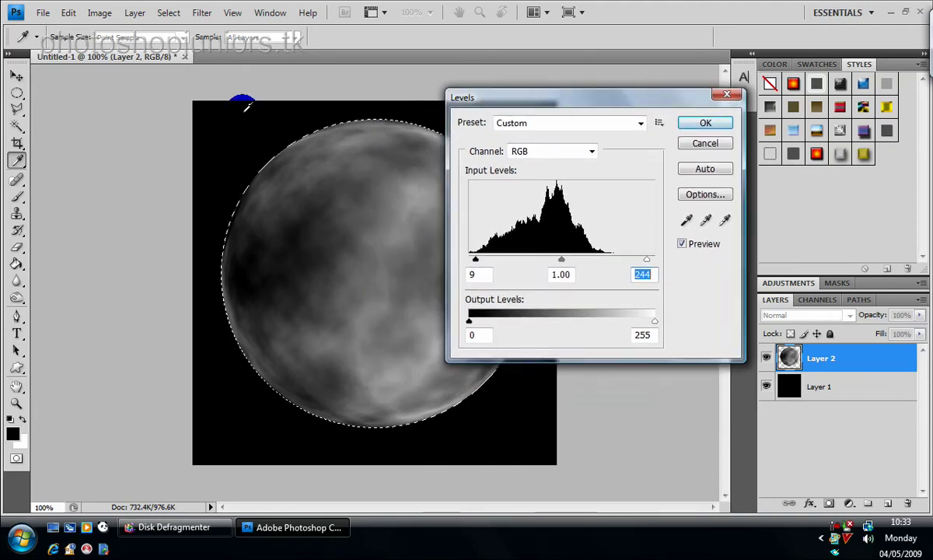
click(688, 124)
key(m)
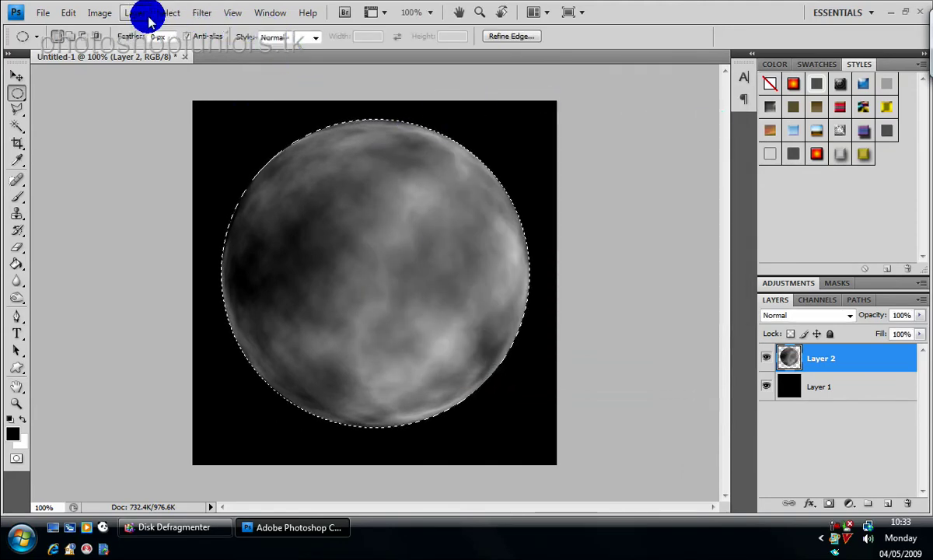
- In Color Balance, set the Midtones to +100 red and -98 yellow
click(99, 15)
mouse_move(129, 52)
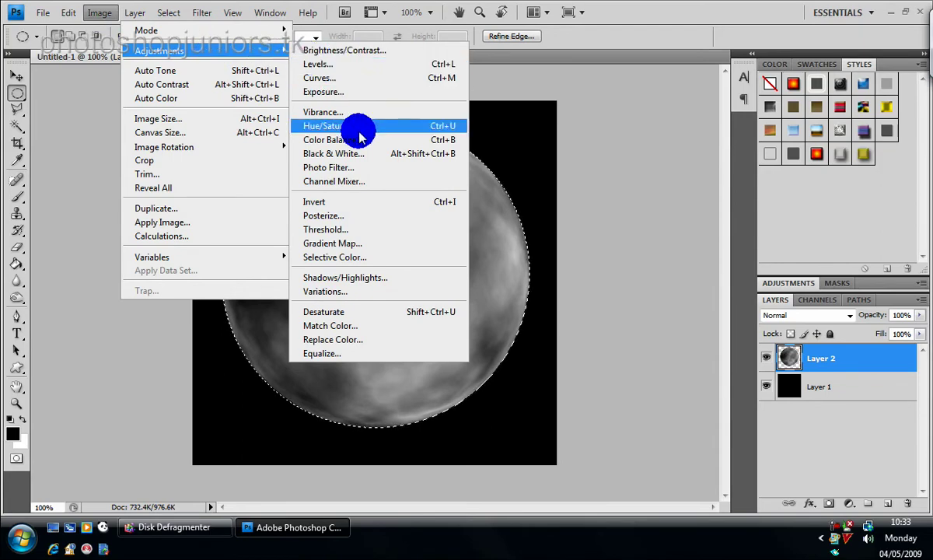
click(346, 140)
drag(521, 118, 767, 102)
drag(597, 116, 486, 168)
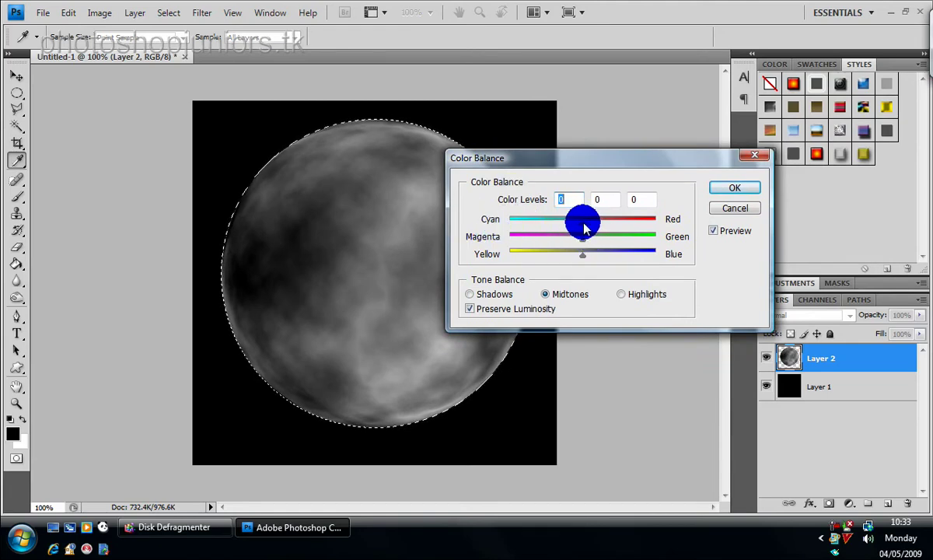
drag(646, 226, 659, 224)
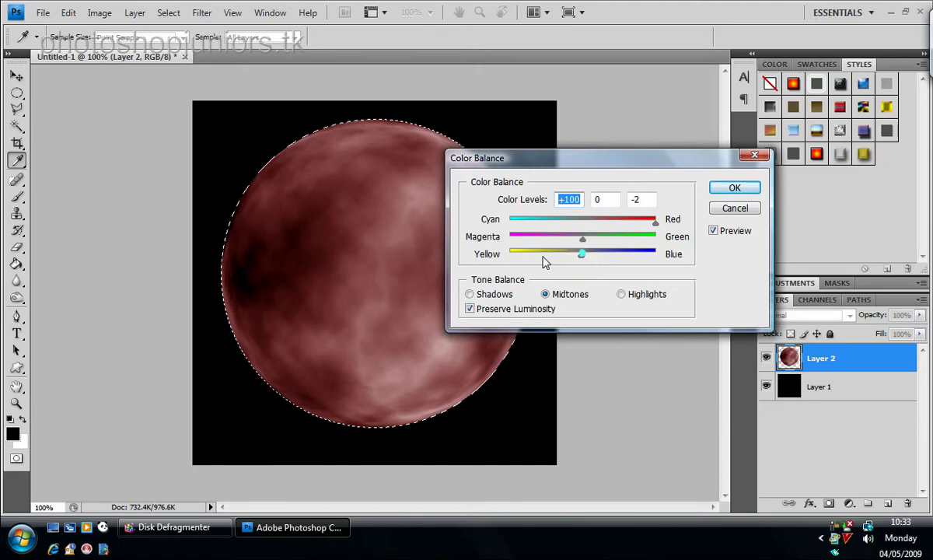
drag(583, 257, 513, 256)
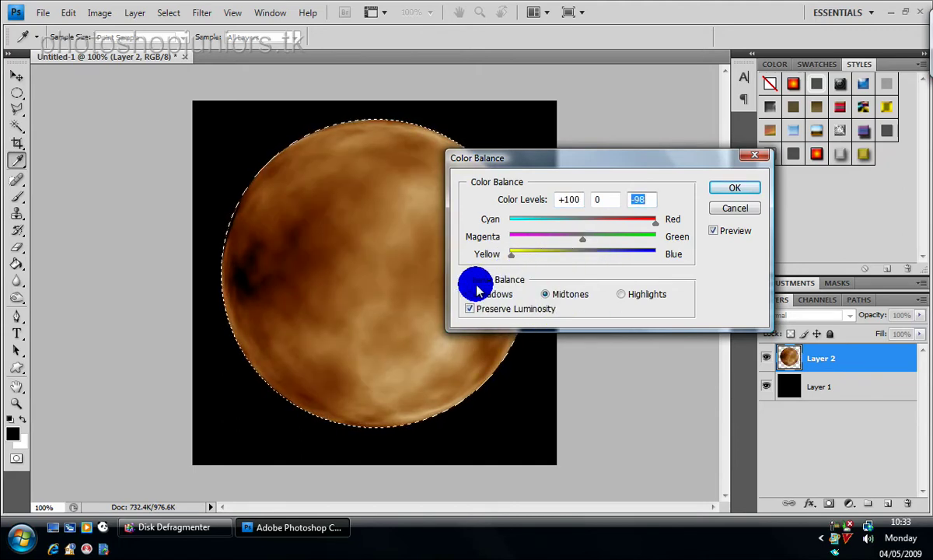
- Set the Color Balance Shadows to +100 red and -100 yellow
click(504, 294)
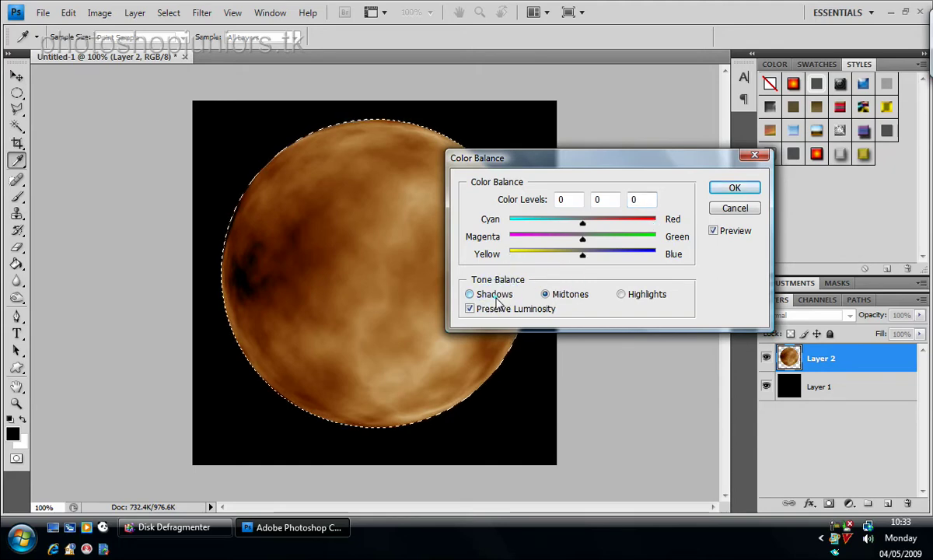
drag(582, 255, 500, 249)
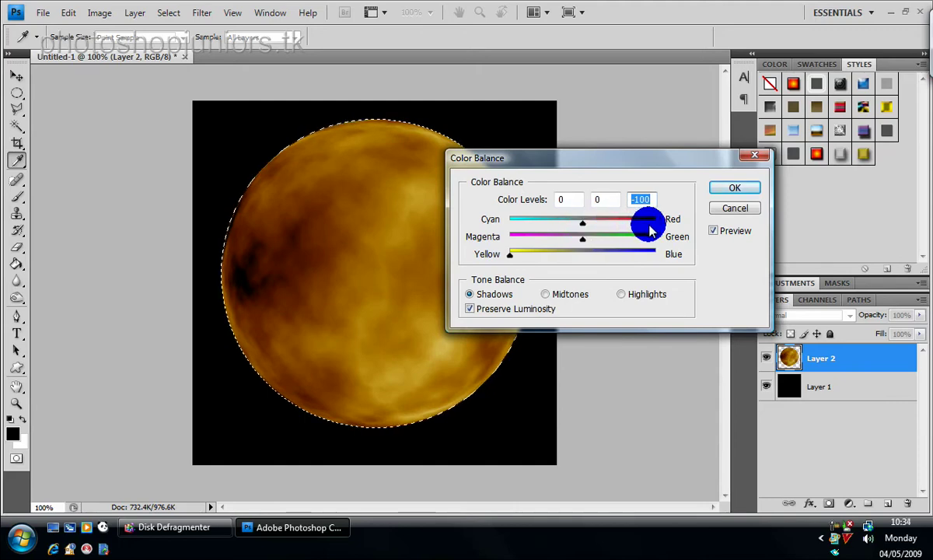
drag(582, 224, 598, 268)
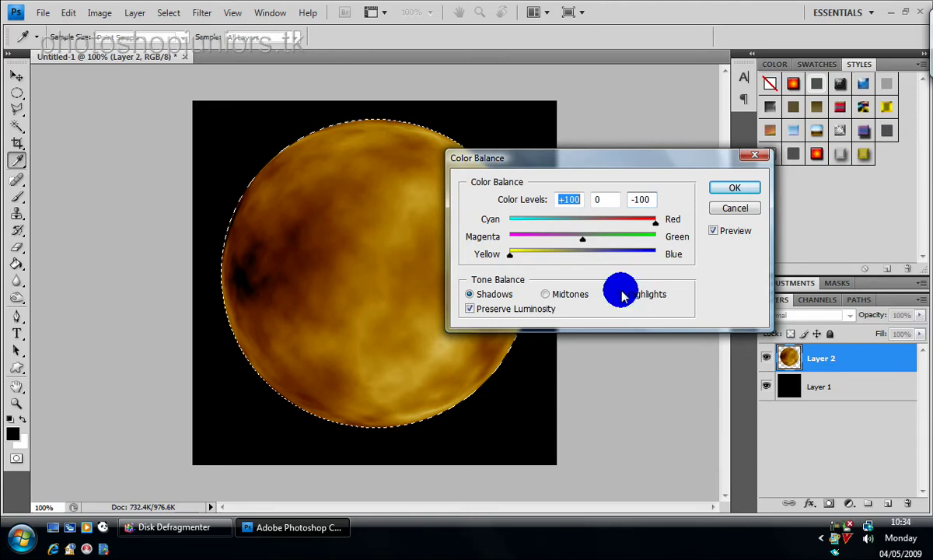
- Set the Highlights to +100 red and -100 yellow and apply the Color Balance
click(622, 294)
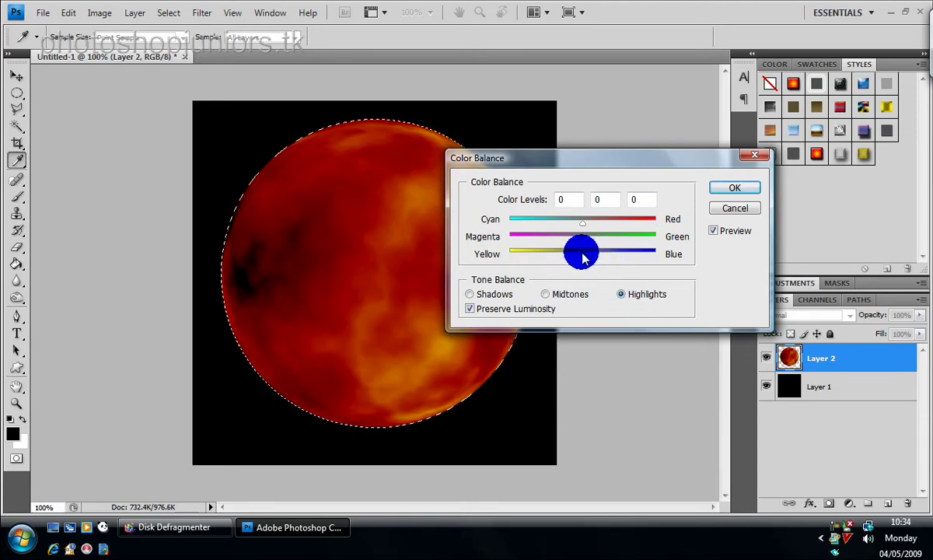
mouse_move(579, 249)
mouse_down()
mouse_move(583, 259)
mouse_move(545, 246)
mouse_move(506, 258)
mouse_up()
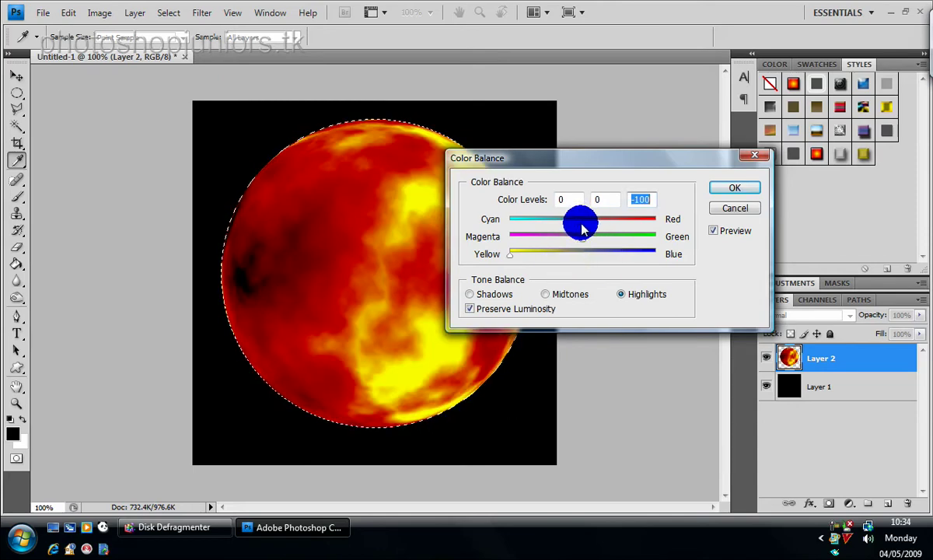
mouse_move(646, 223)
mouse_down()
mouse_move(579, 229)
mouse_move(650, 226)
mouse_up()
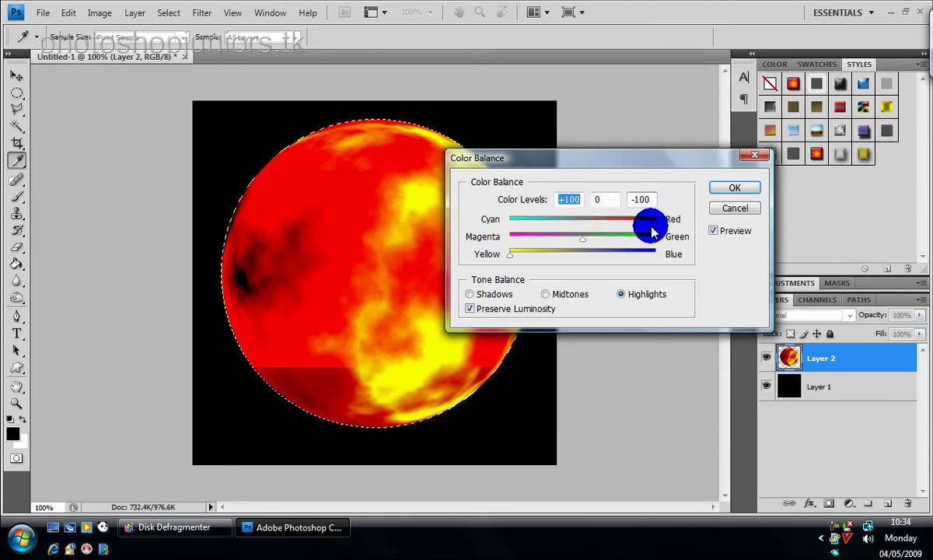
mouse_move(655, 227)
mouse_down()
mouse_move(629, 226)
mouse_move(669, 227)
mouse_up()
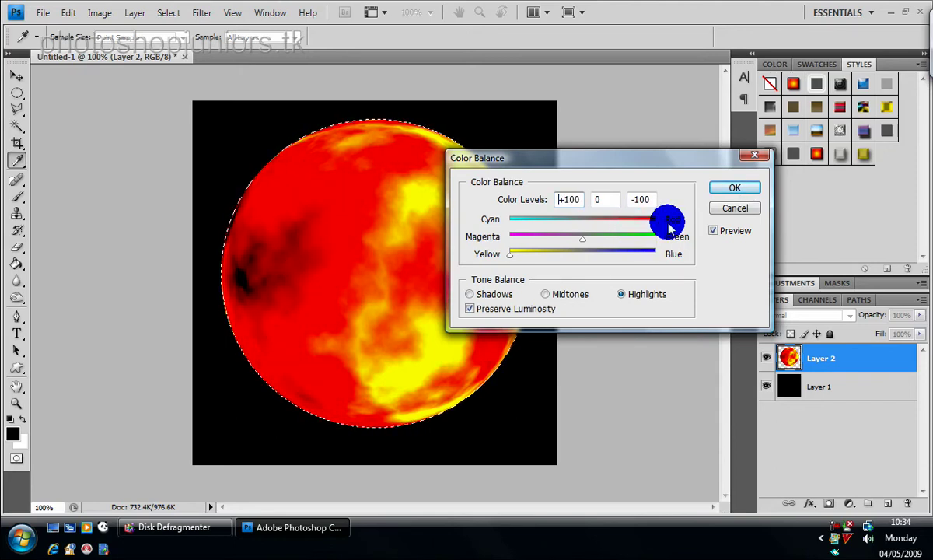
click(720, 186)
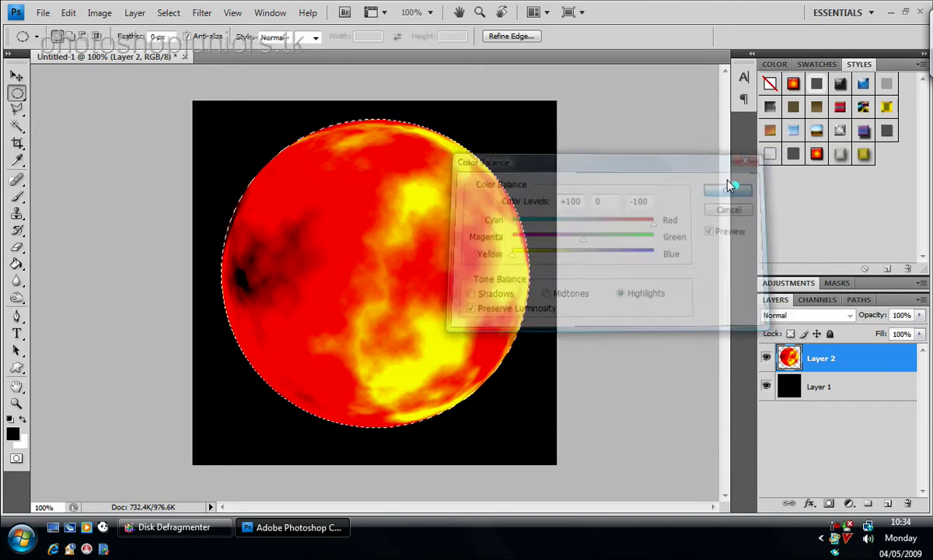
- Deselect the circle and move the sphere a few pixels up with the Move tool
right_click(370, 201)
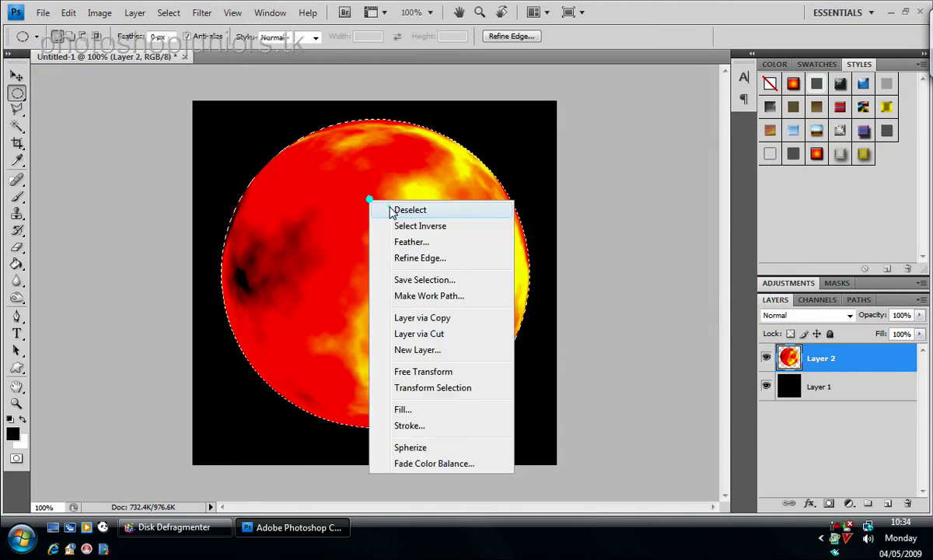
click(393, 211)
click(16, 77)
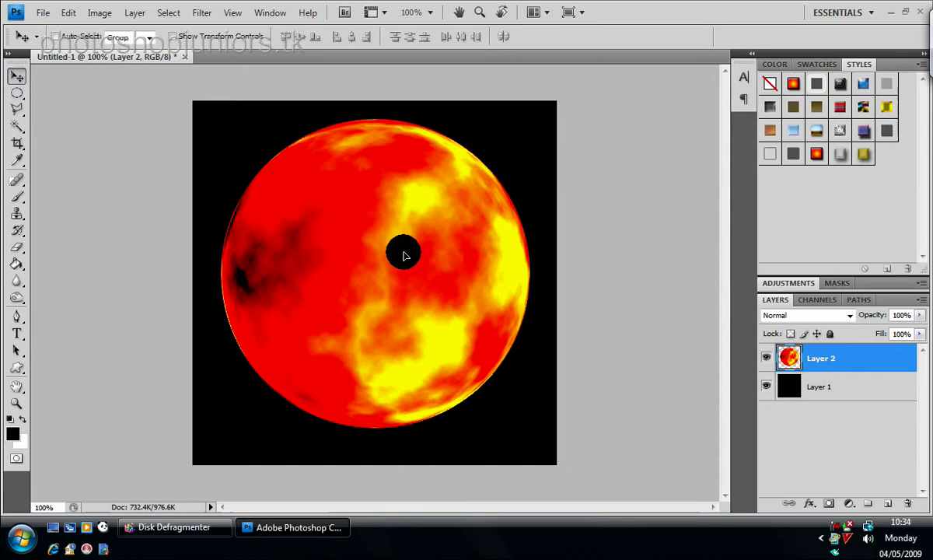
drag(404, 256, 401, 248)
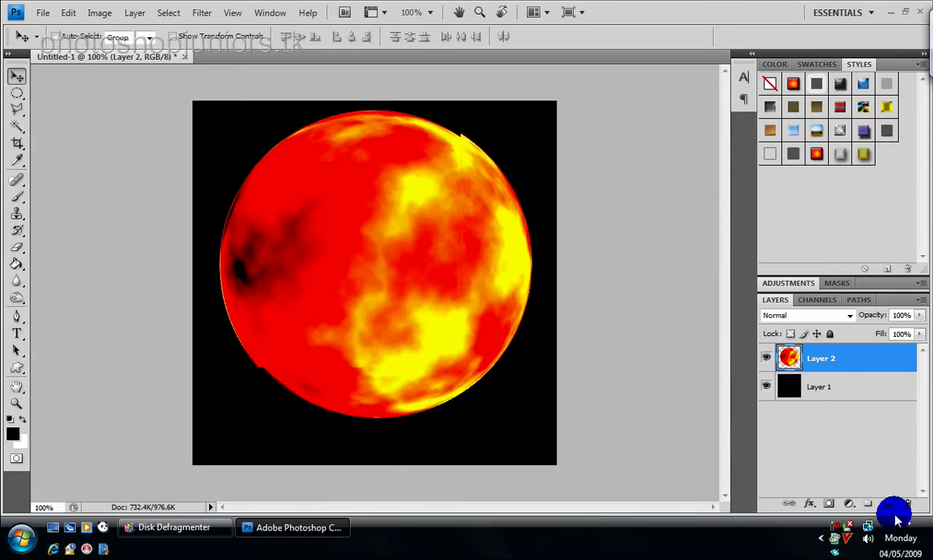
click(837, 533)
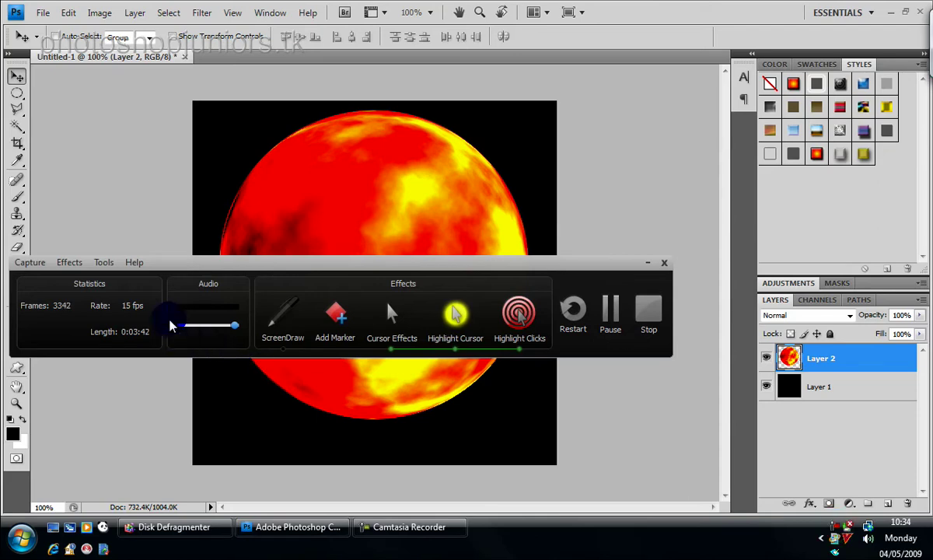
drag(198, 269, 321, 303)
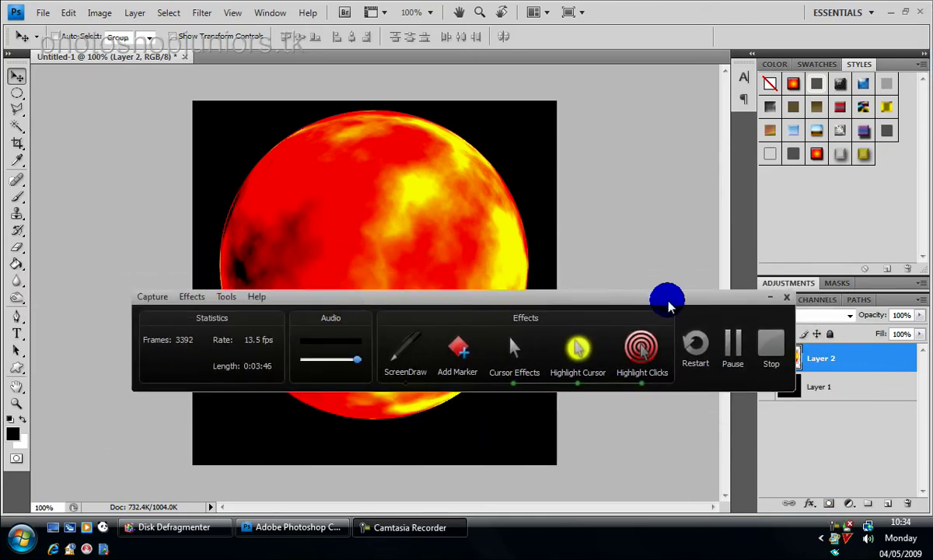
click(770, 297)
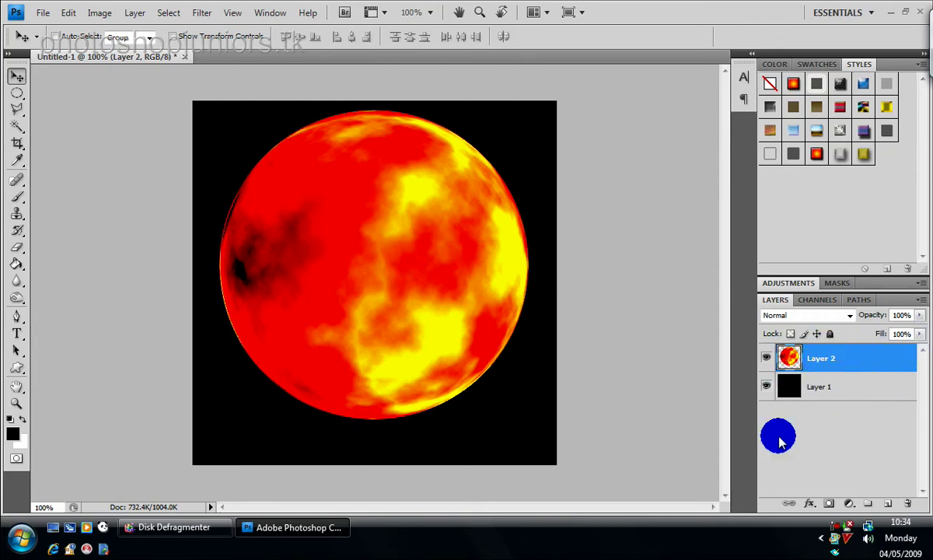
- Add a red (ff0000) Outer Glow at 60% opacity and 62 px size to Layer 2
click(810, 505)
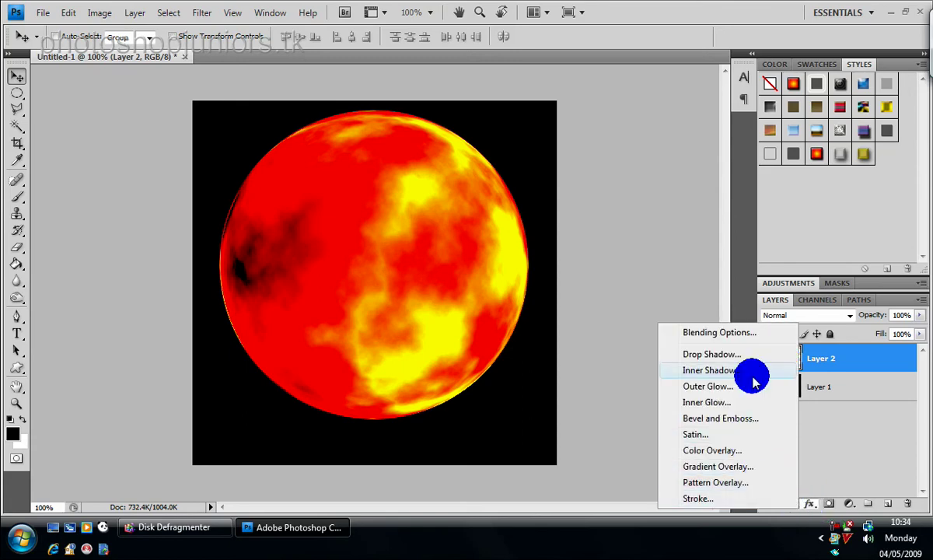
click(748, 389)
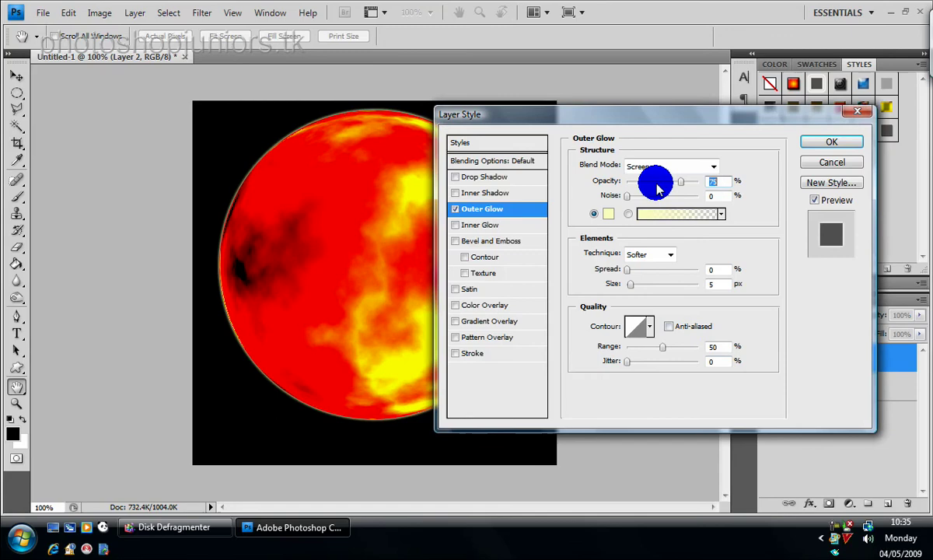
click(607, 221)
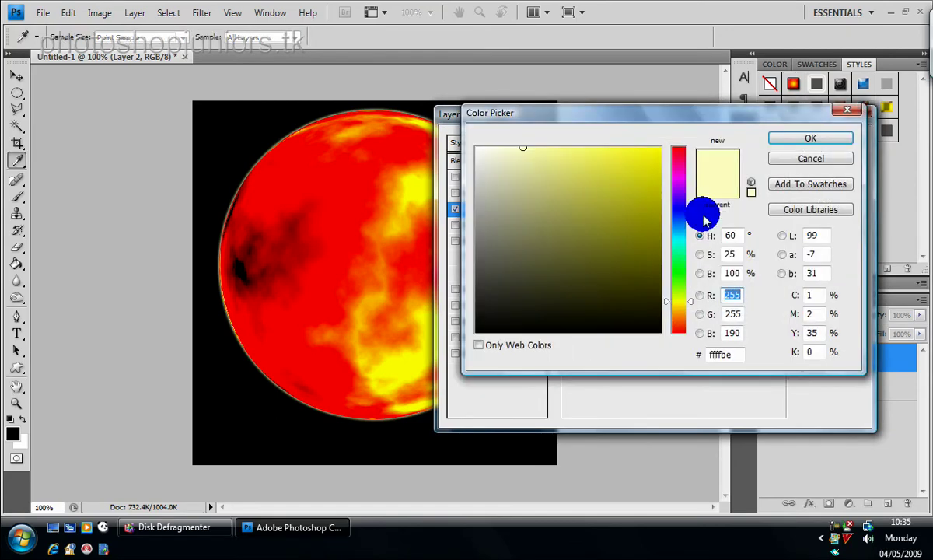
mouse_move(679, 179)
mouse_down()
mouse_move(678, 150)
mouse_move(664, 146)
mouse_up()
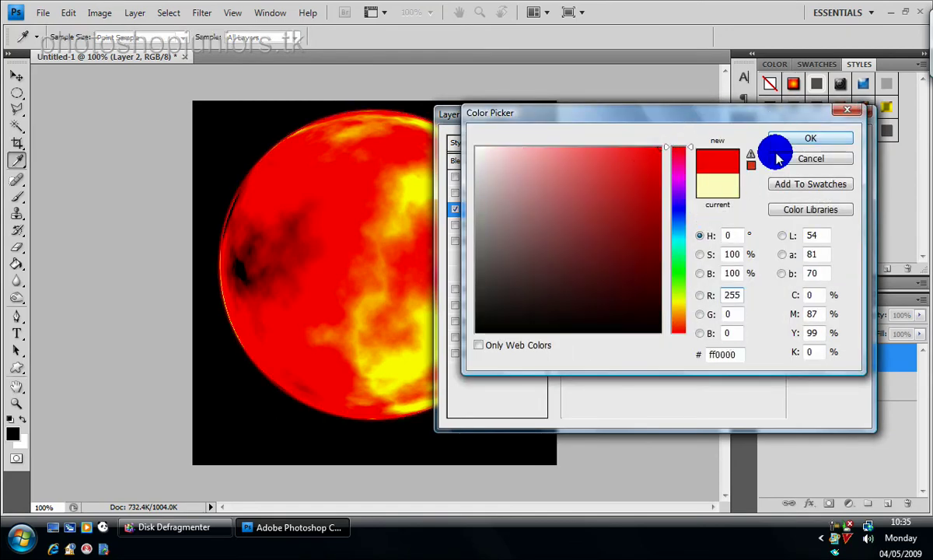
click(805, 140)
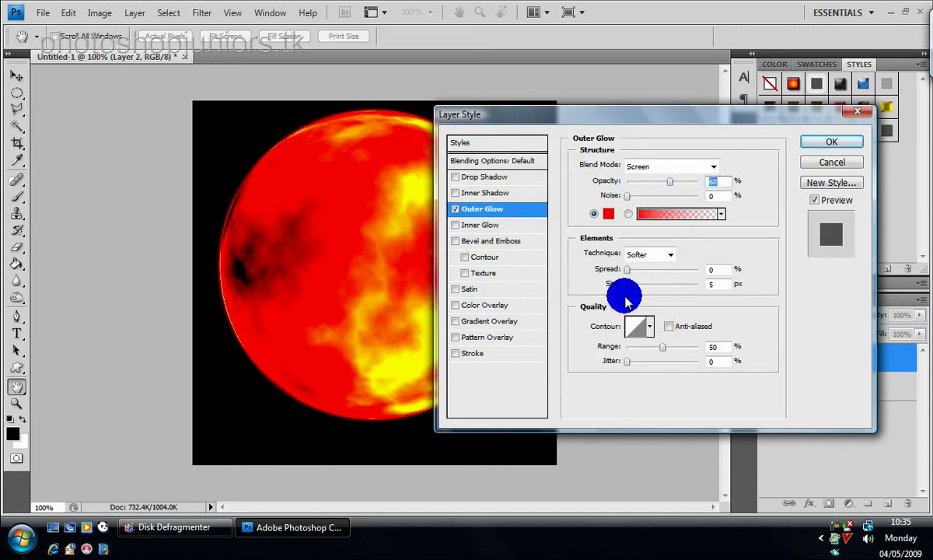
drag(630, 286, 650, 285)
click(826, 144)
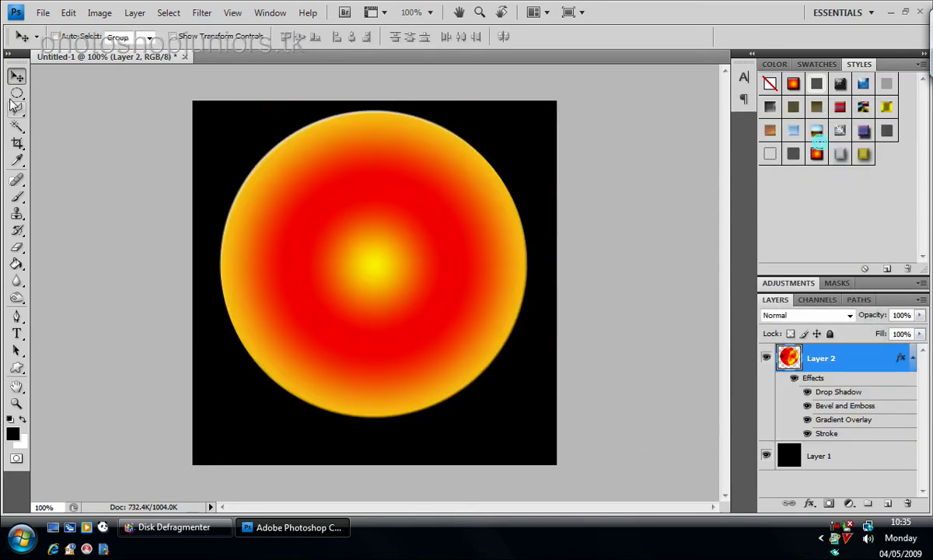
click(427, 243)
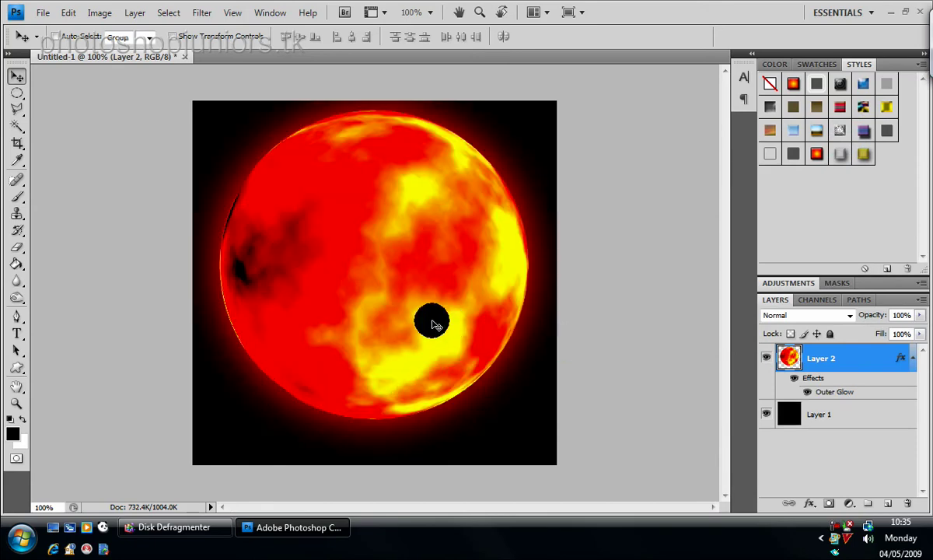
- Drag the glowing planet a few pixels down with the Move tool
drag(436, 325, 410, 308)
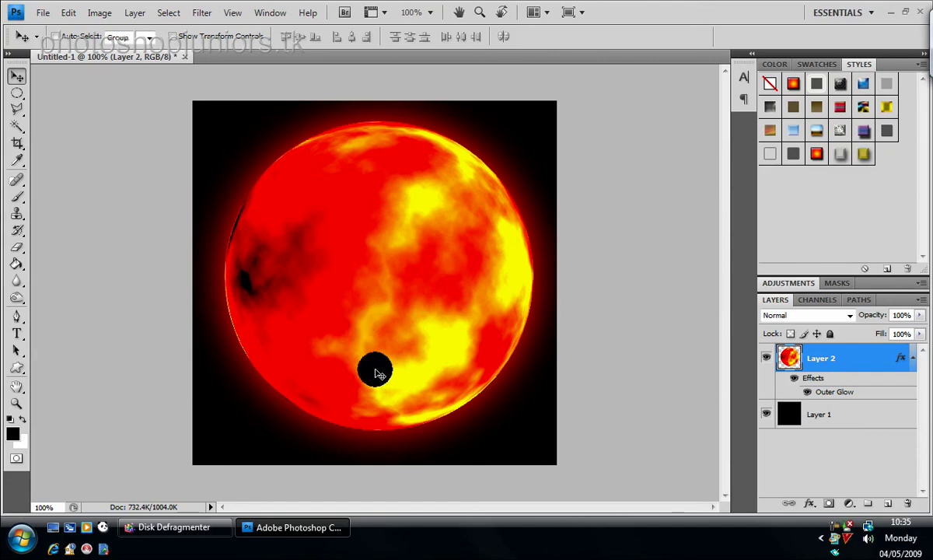